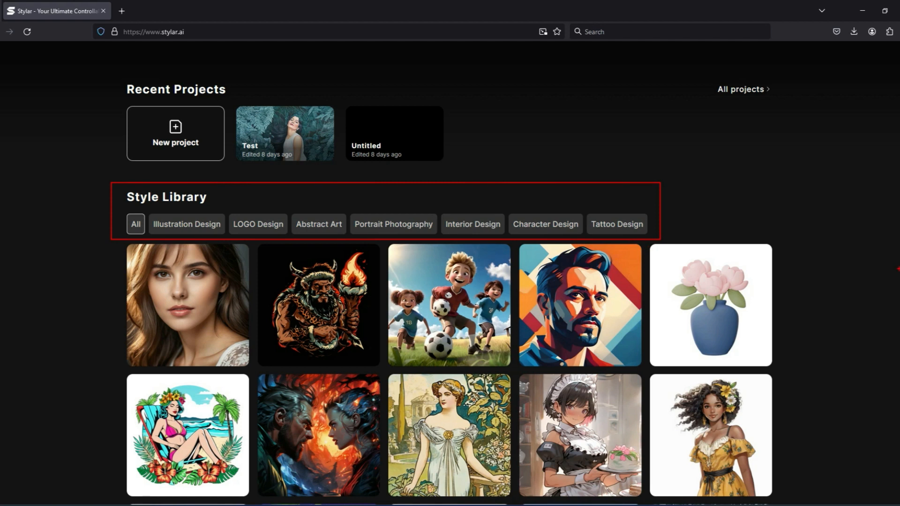
Step: Browse the style library by category, checking the Portrait Photography, Interior Design, Character Design and All examples
scroll(393, 129, "down", 2)
left_click(393, 124)
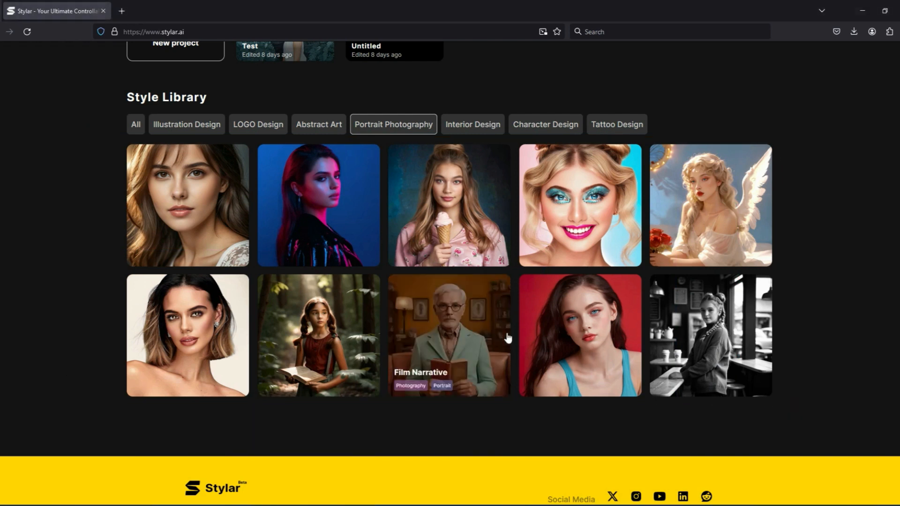
left_click(468, 128)
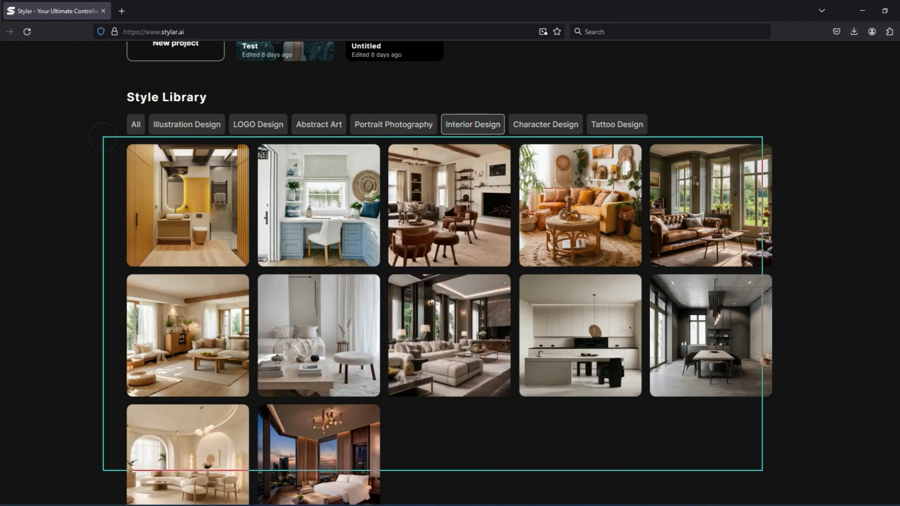
left_click(546, 125)
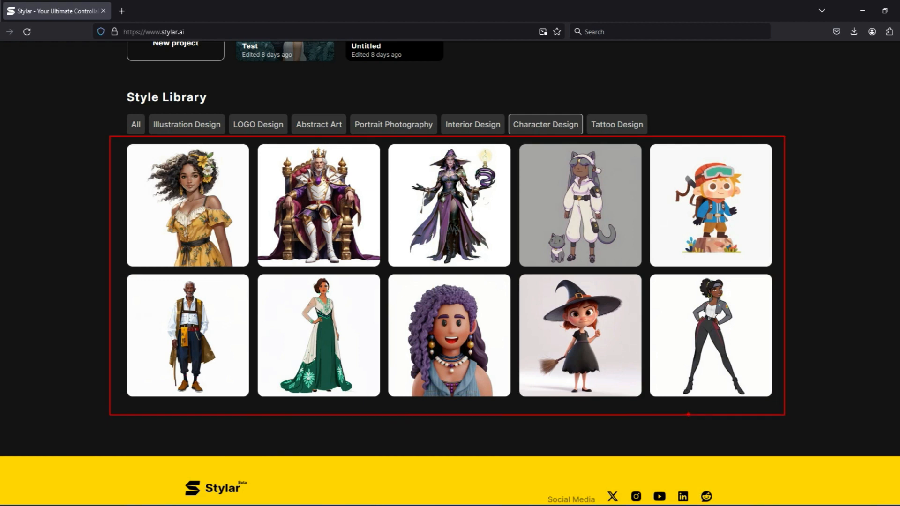
left_click(136, 128)
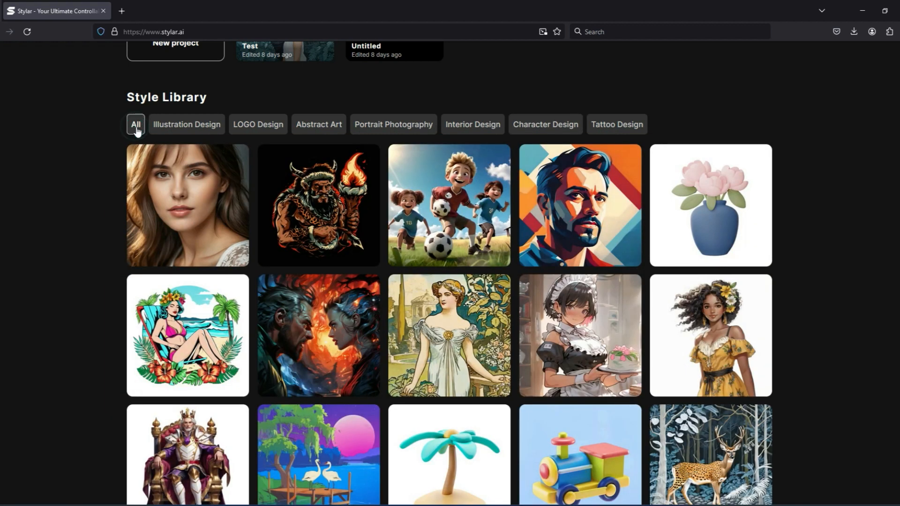
scroll(824, 281, "down", 7)
scroll(826, 283, "down", 7)
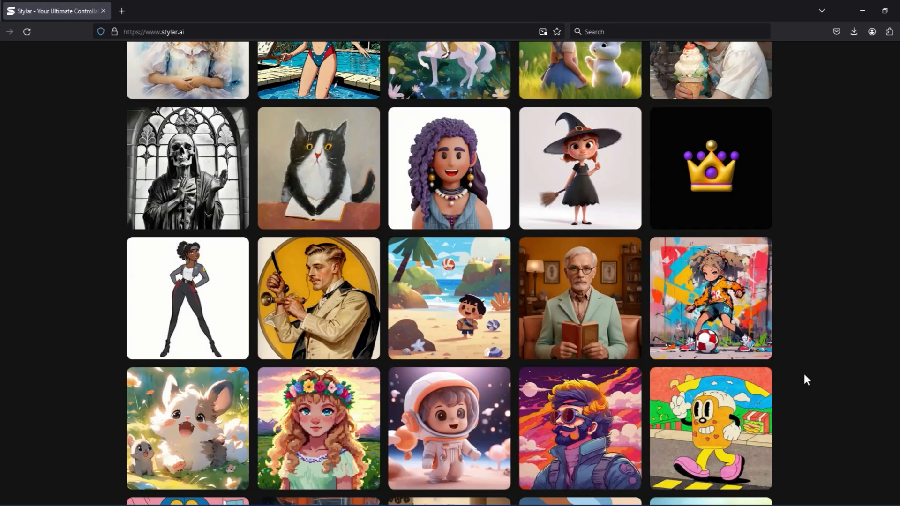
scroll(804, 373, "up", 15)
scroll(804, 373, "up", 2)
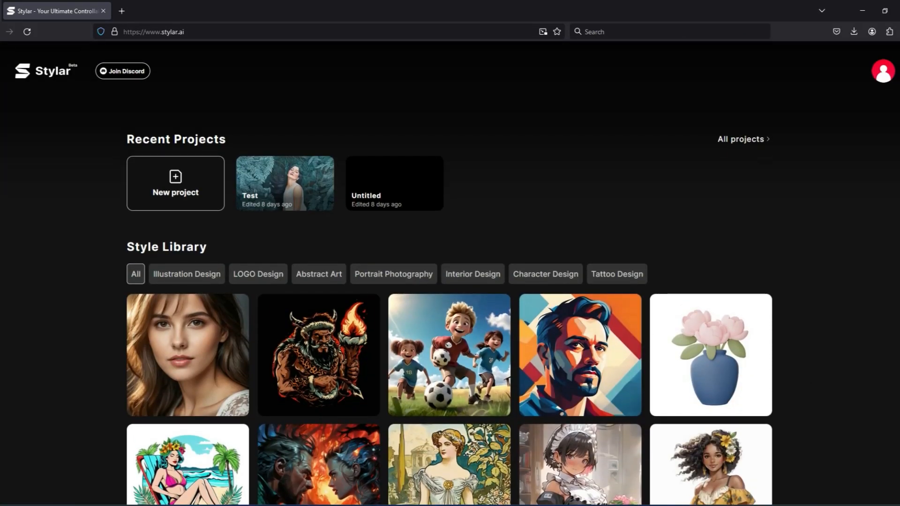
Step: Create a new project named AFB with a 16:9 canvas of 1280 × 720
left_click(162, 190)
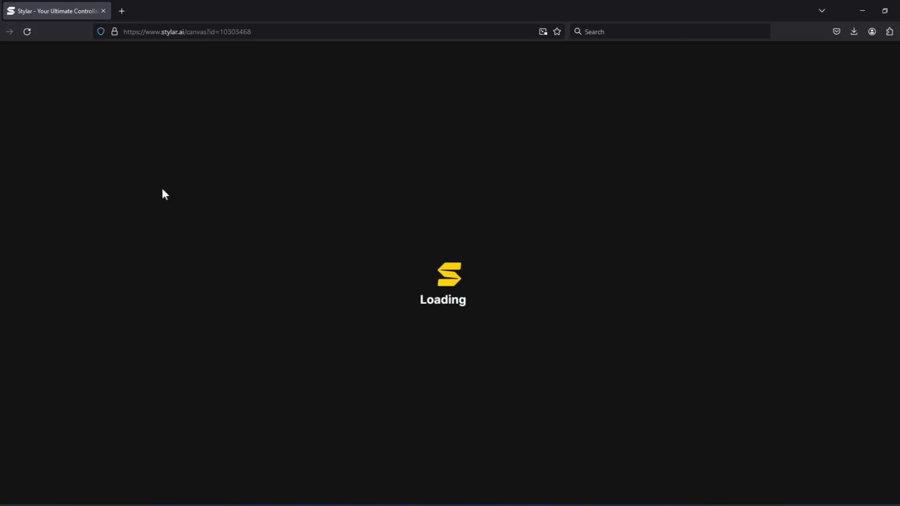
double_click(372, 101)
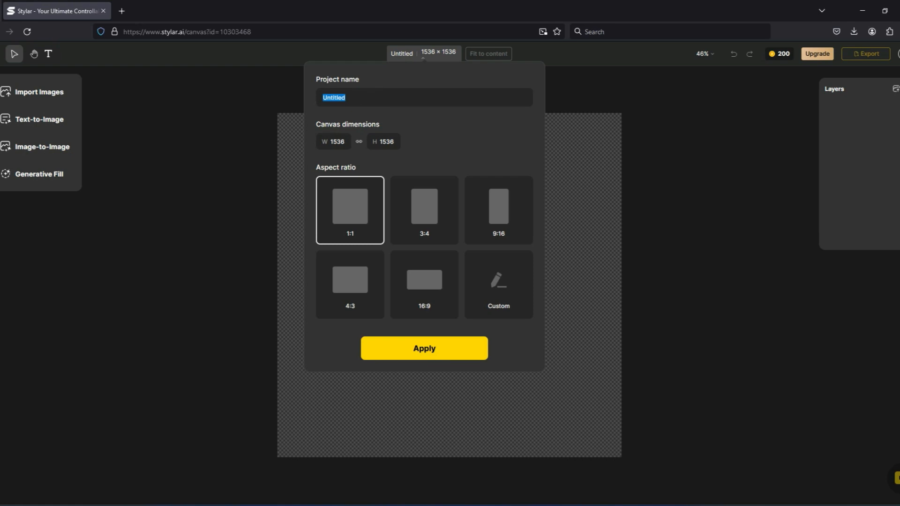
type("AFB")
left_click(431, 281)
double_click(341, 141)
type("1280")
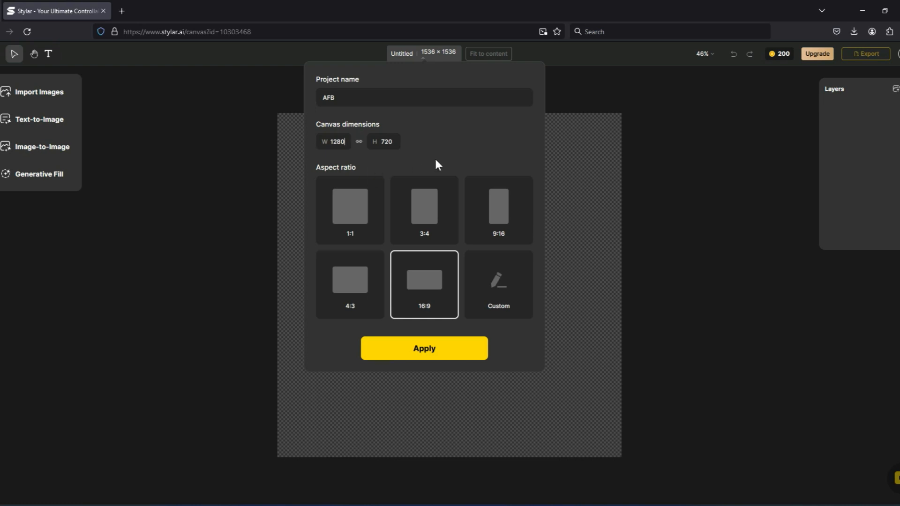
left_click(440, 348)
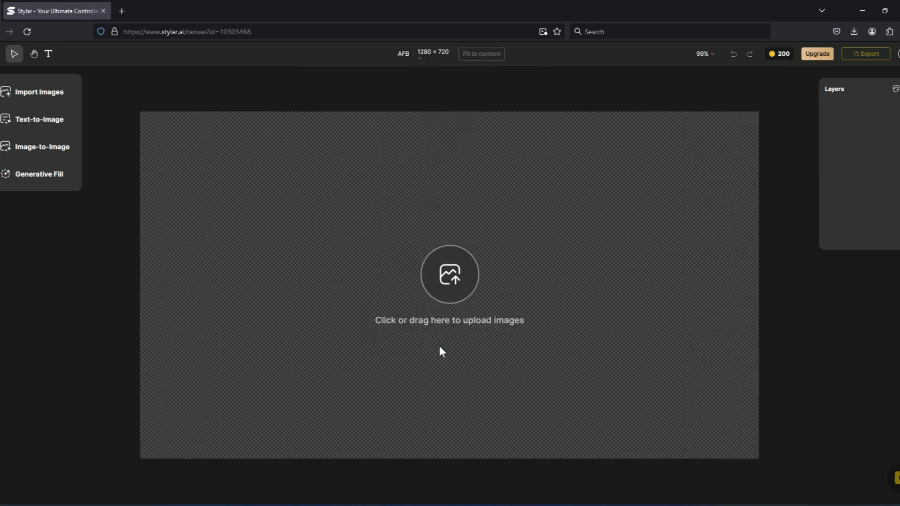
Step: Open Text-to-Image with the Realistic style, paste a prompt about a girl with long hair in a flowering garden, and Stylarize
mouse_move(782, 59)
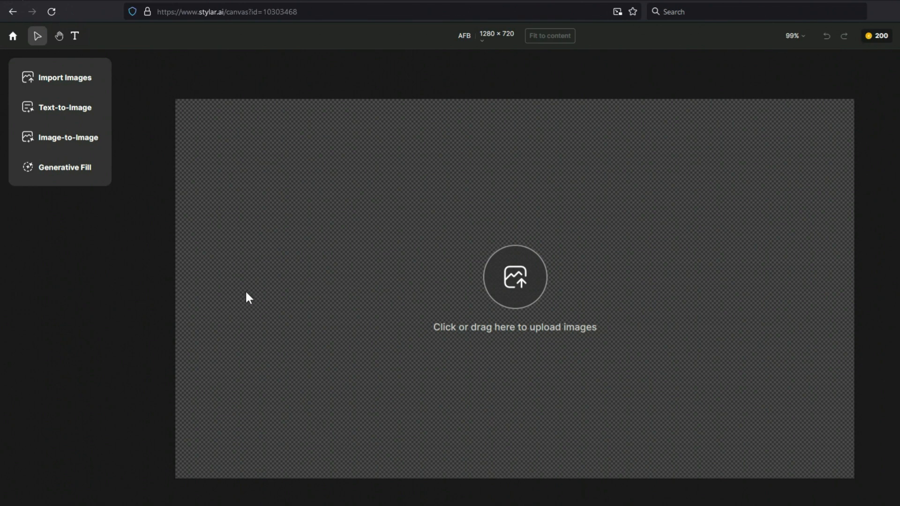
left_click(75, 112)
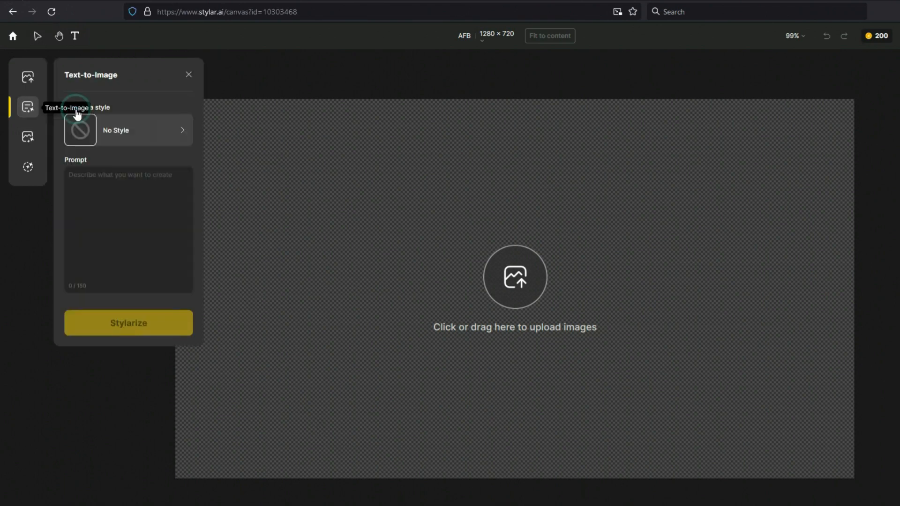
left_click(182, 132)
scroll(160, 175, "down", 10)
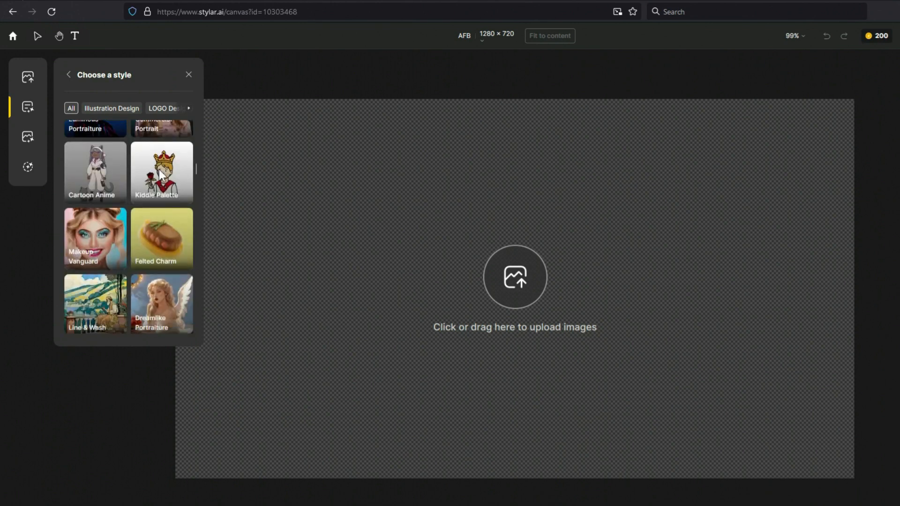
scroll(154, 239, "up", 3)
left_click(154, 239)
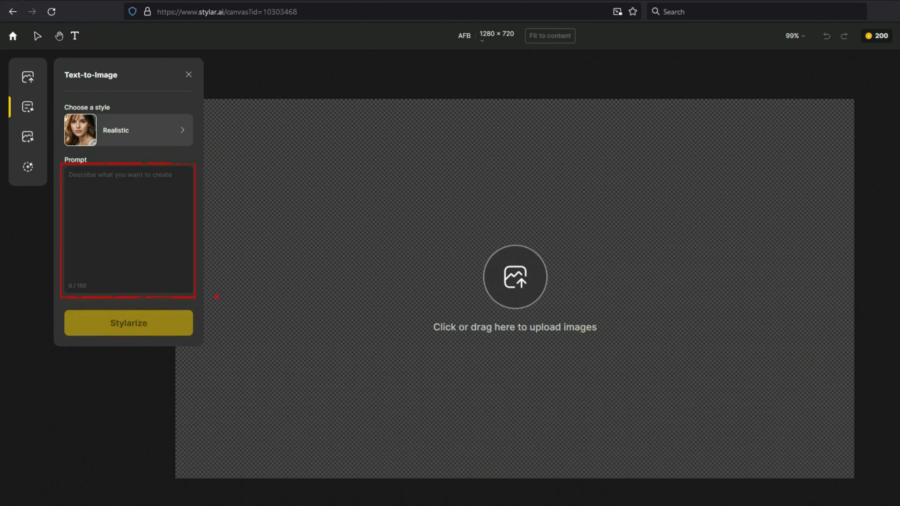
type("a beautiful girl with long hair in a flowering garden dreaming about a Young strong man , fantasy, high detail, realistic photo, high detail, digital painting, cinematic, stunning, hyper-realistic, sharp focus, high resolution 8k, insanely detailed,")
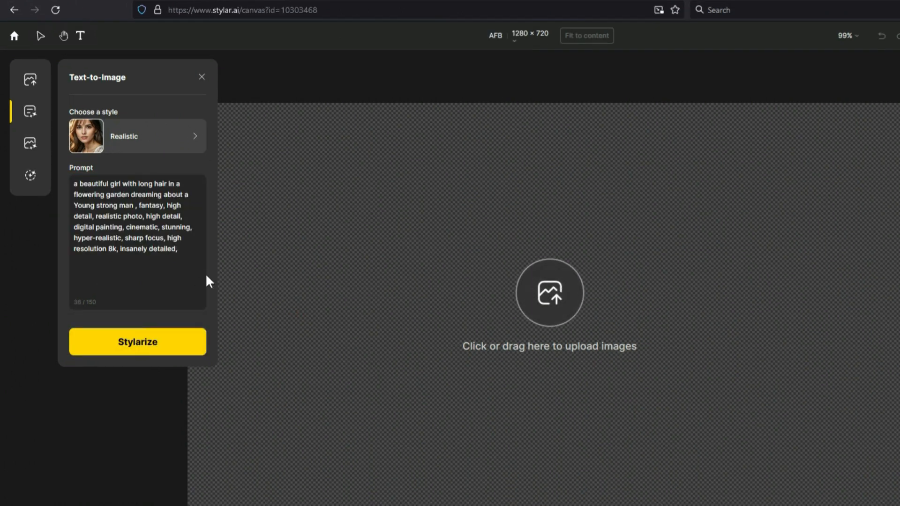
left_click(142, 344)
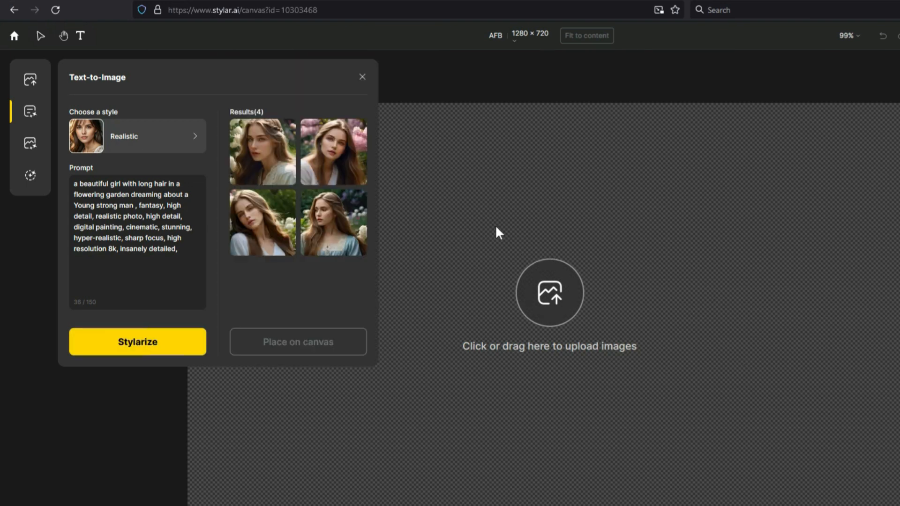
Step: Preview the four generated results, select all of them and place them on the canvas
mouse_move(323, 228)
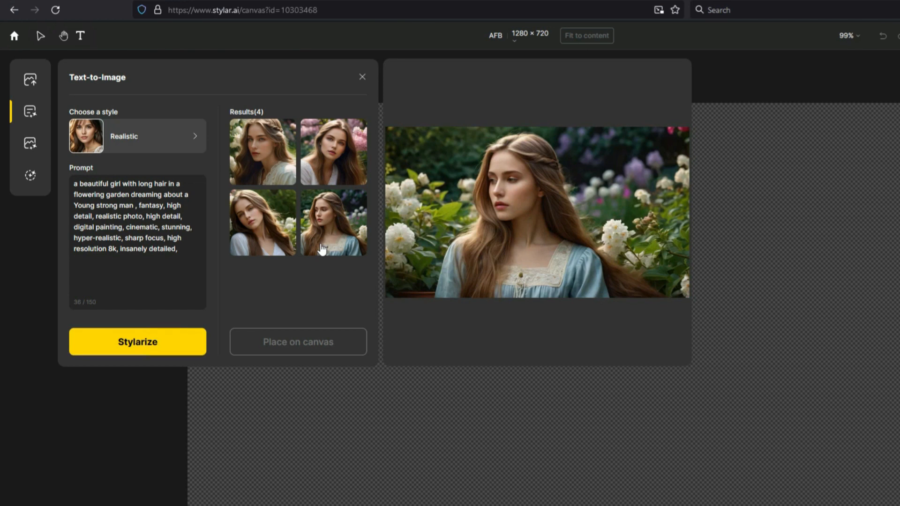
left_click(337, 237)
left_click(259, 227)
left_click(261, 164)
left_click(318, 153)
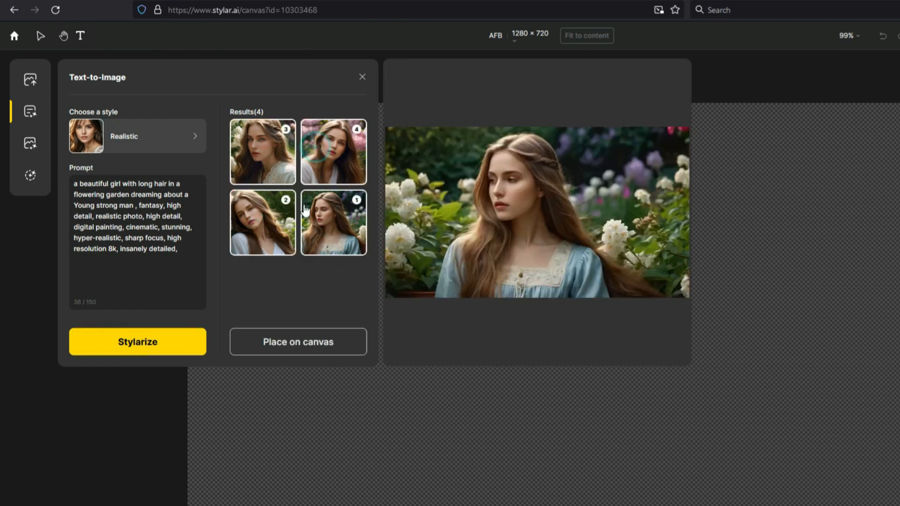
left_click(284, 345)
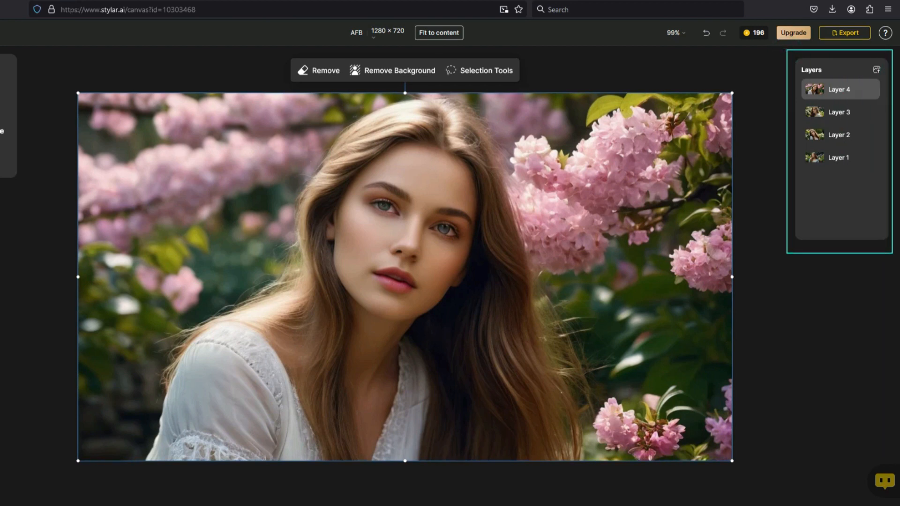
Step: Delete Layer 2 from the layers list
key("Escape")
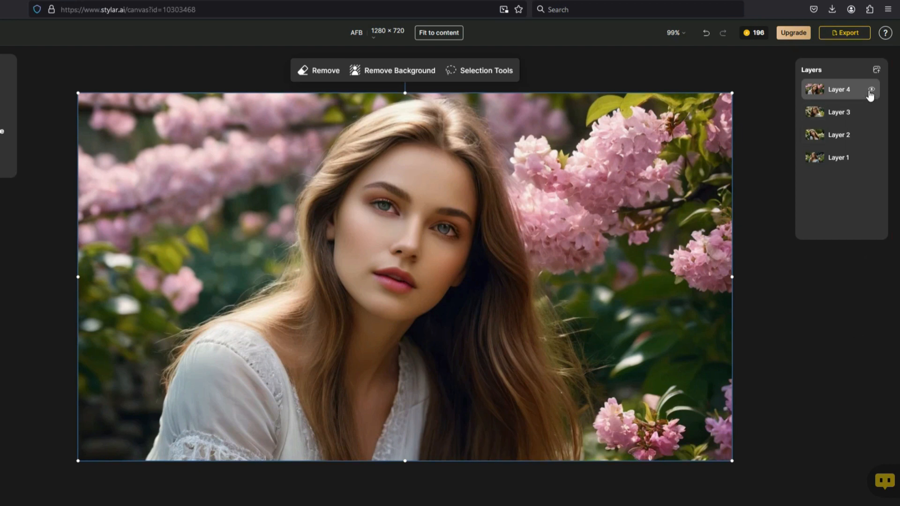
left_click(871, 90)
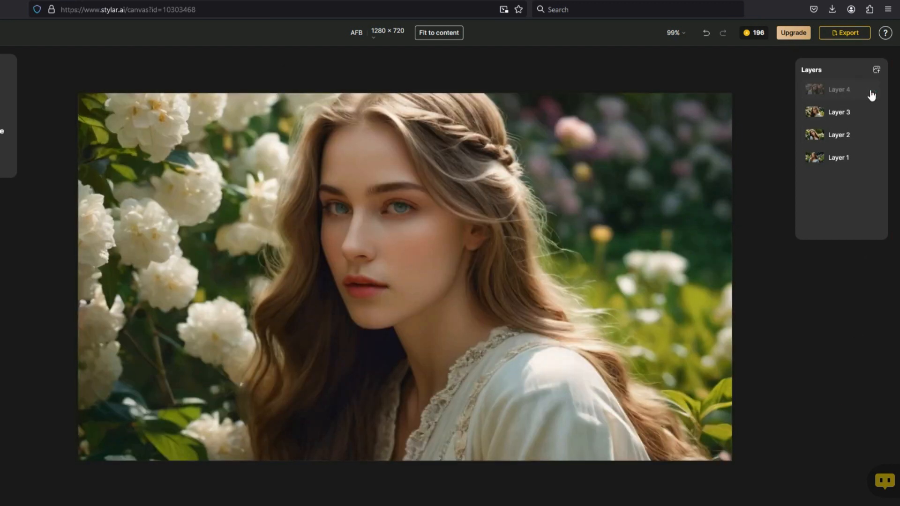
left_click(871, 91)
right_click(843, 136)
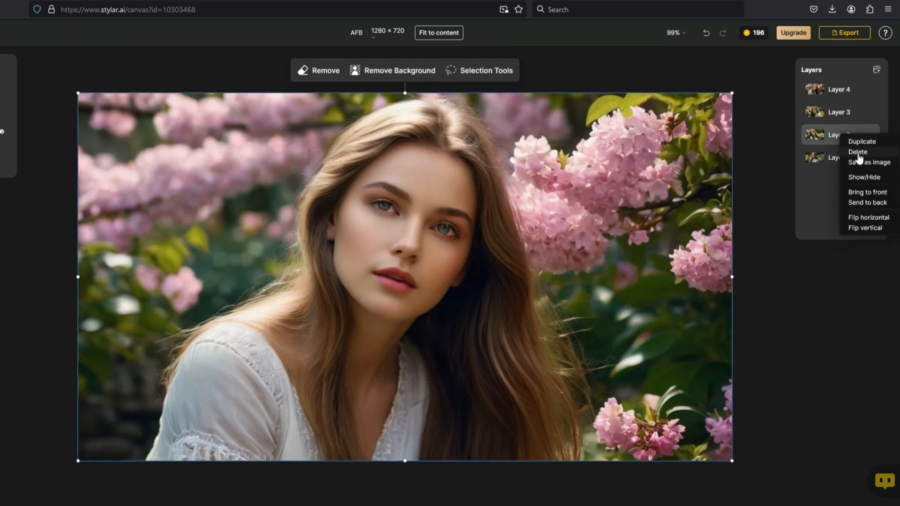
left_click(857, 153)
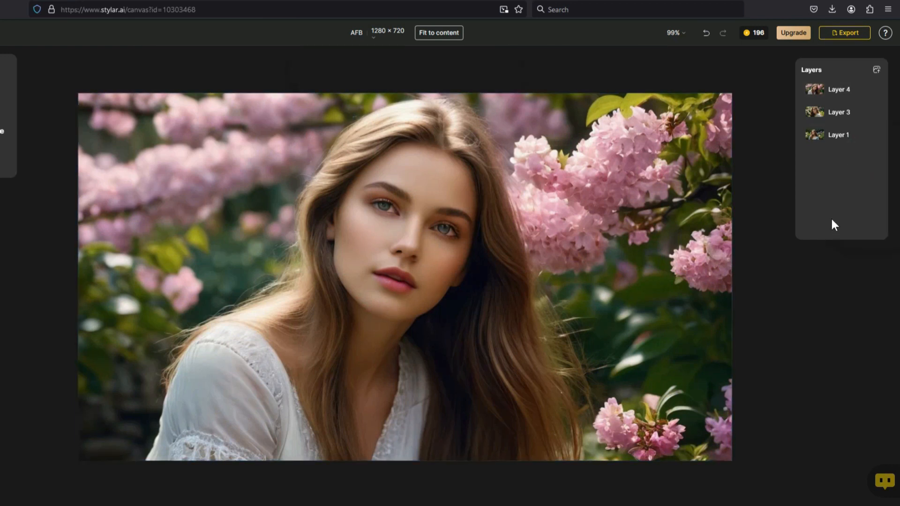
Step: Hide Layer 3 and Layer 1 so only Layer 4 shows on the canvas
left_click(830, 92)
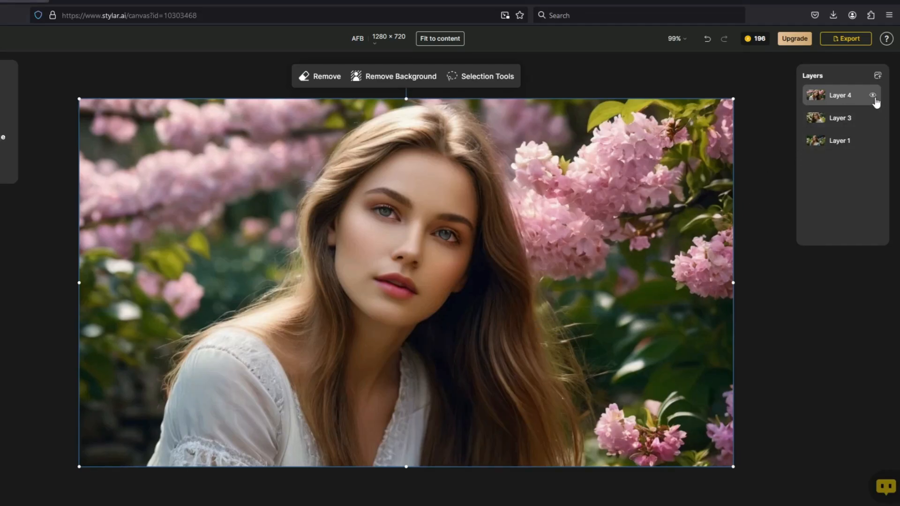
left_click(873, 97)
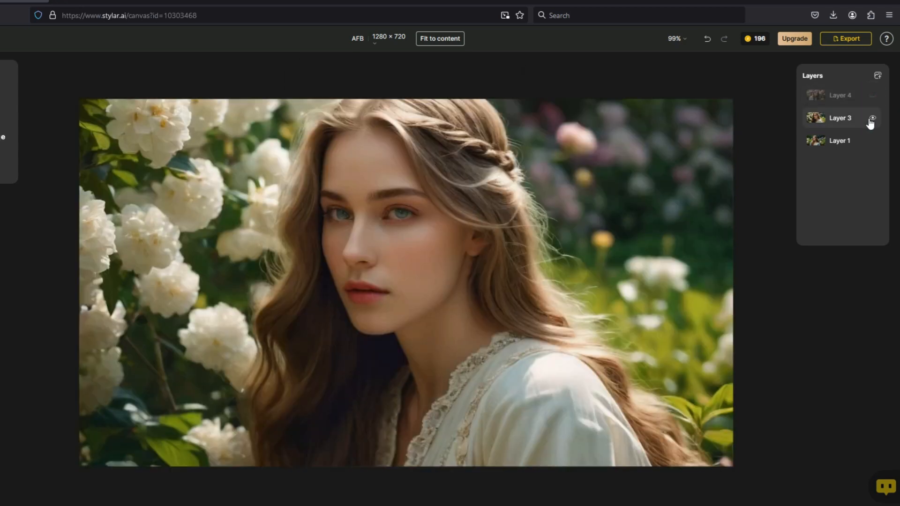
left_click(872, 119)
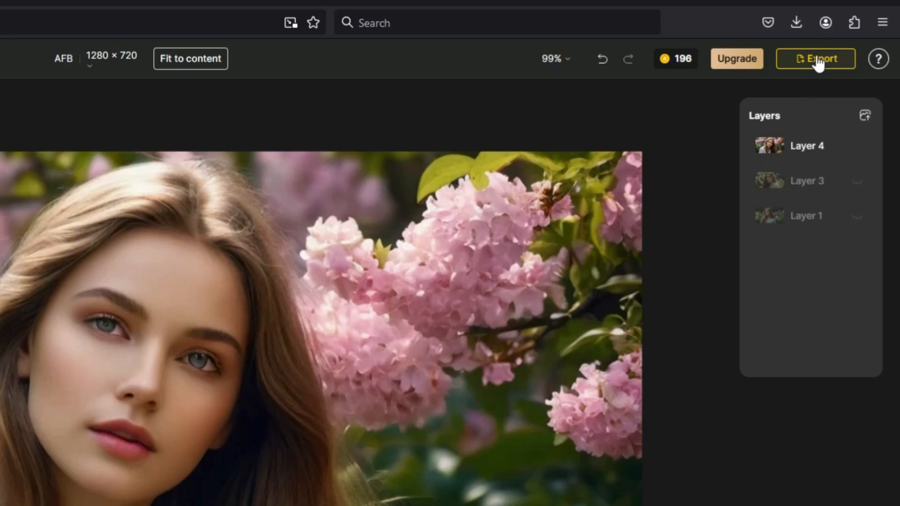
Step: Export the image as JPG upscaled to Size × 2 (2560 × 1440), download it, and maximize the downloaded image
left_click(818, 61)
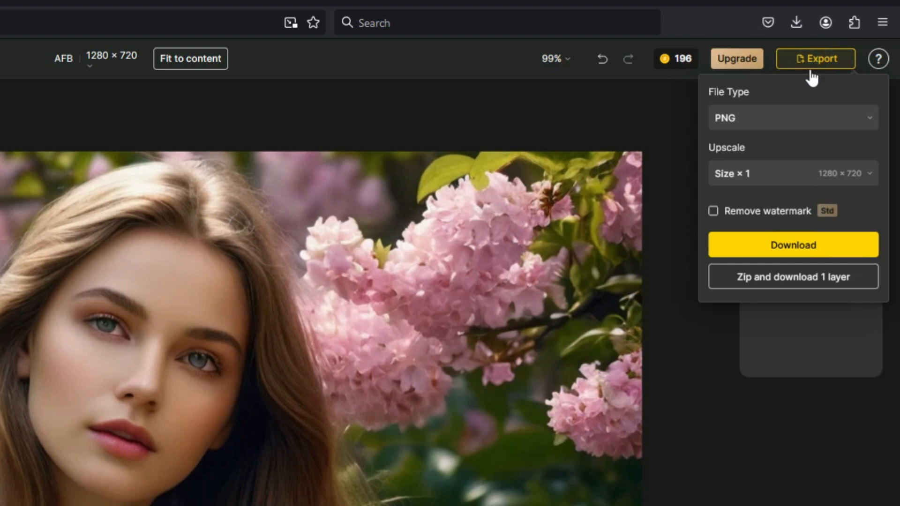
left_click(832, 121)
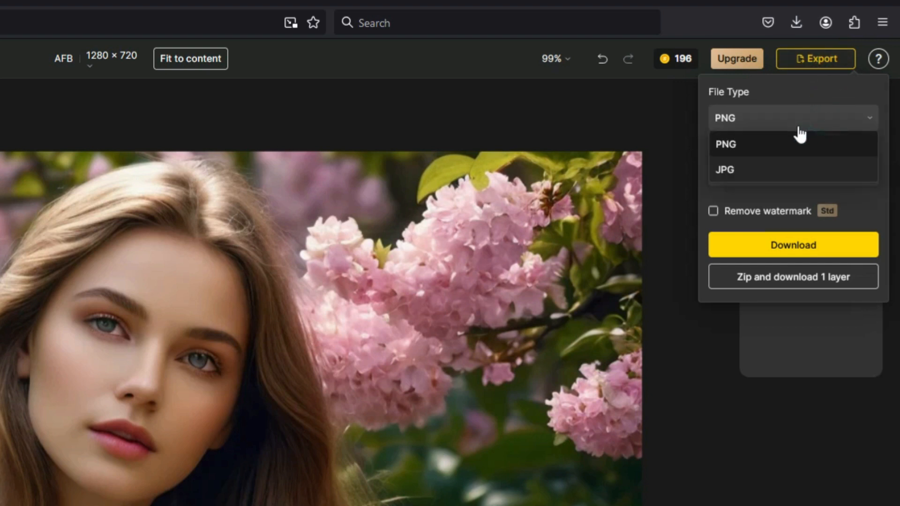
left_click(780, 146)
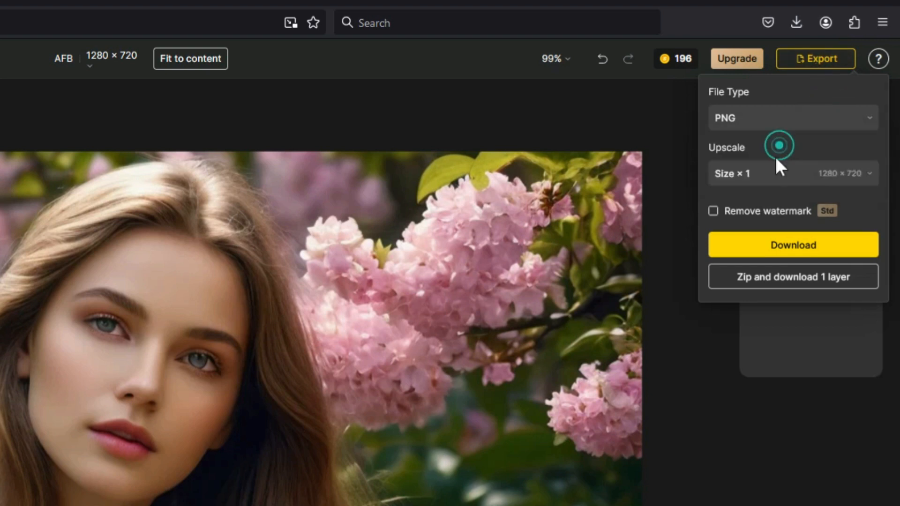
left_click(794, 121)
left_click(764, 169)
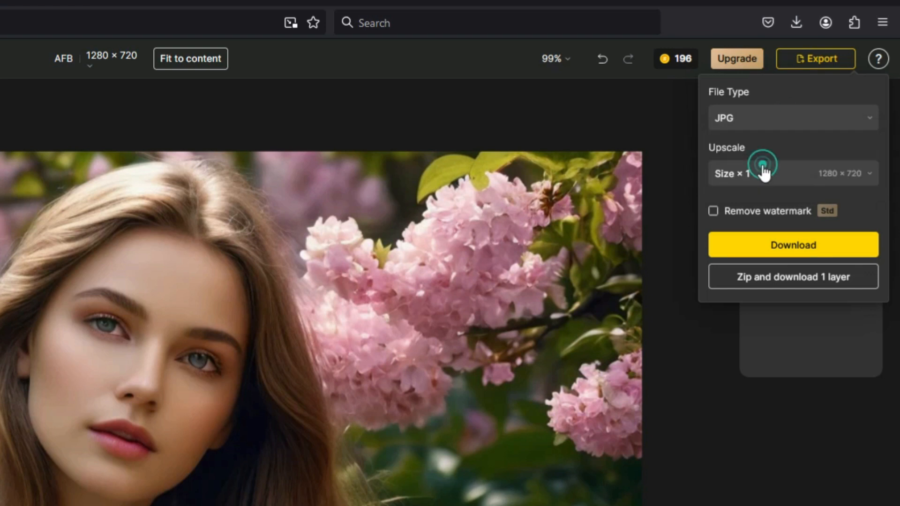
left_click(784, 182)
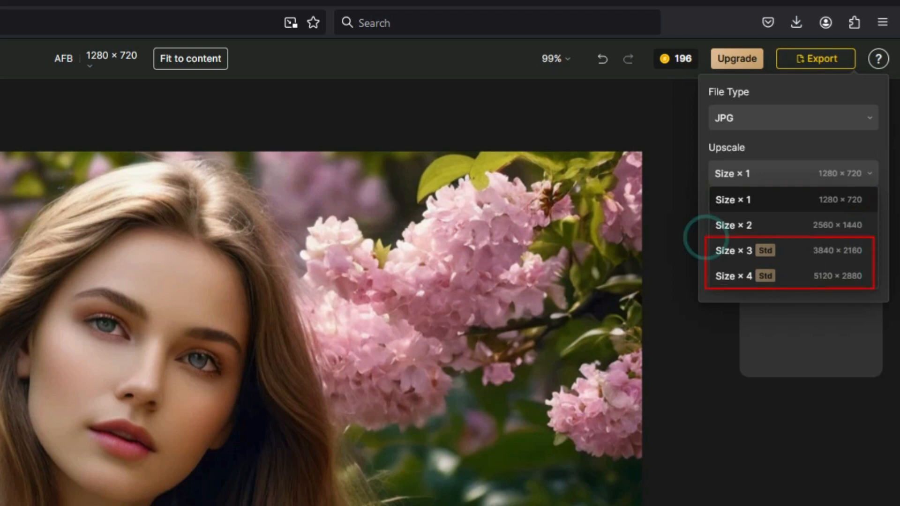
left_click(760, 224)
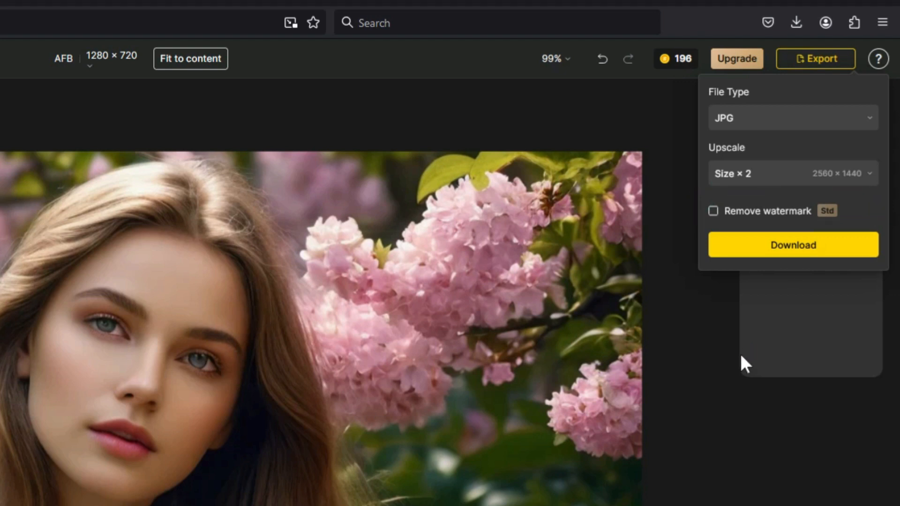
left_click(792, 252)
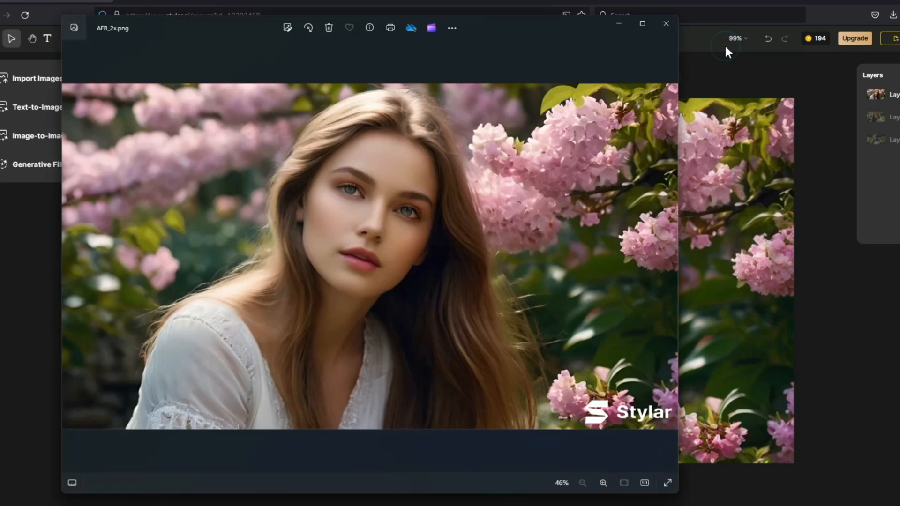
left_click(640, 28)
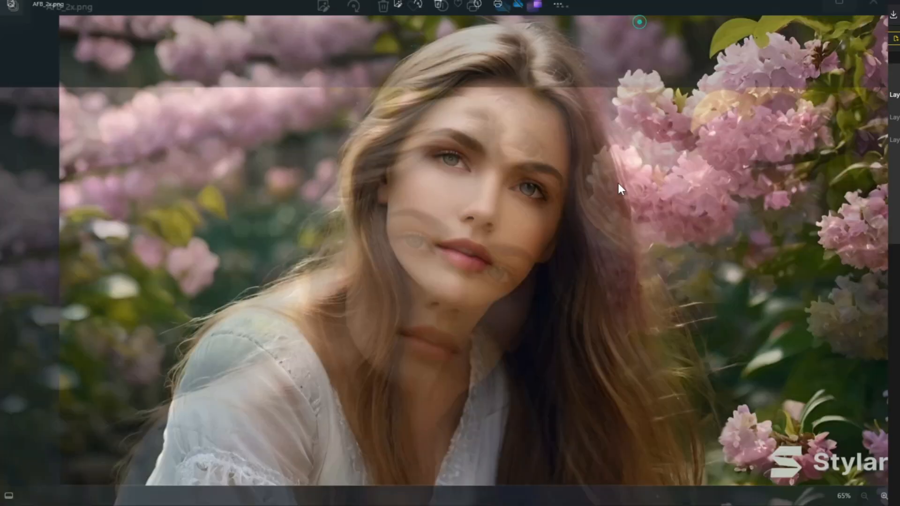
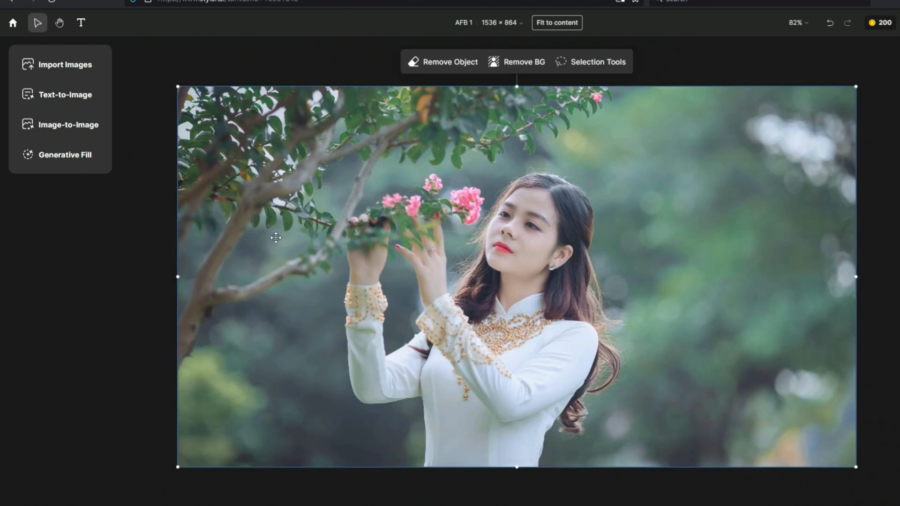
Step: Open Image-to-Image, generate an auto prompt describing the canvas twice, and set Structure match to 0.9
left_click(89, 127)
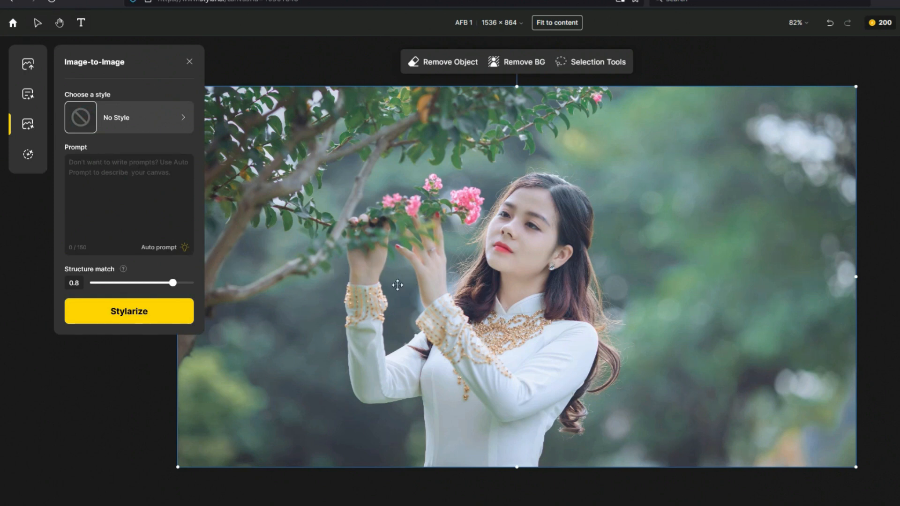
left_click(161, 248)
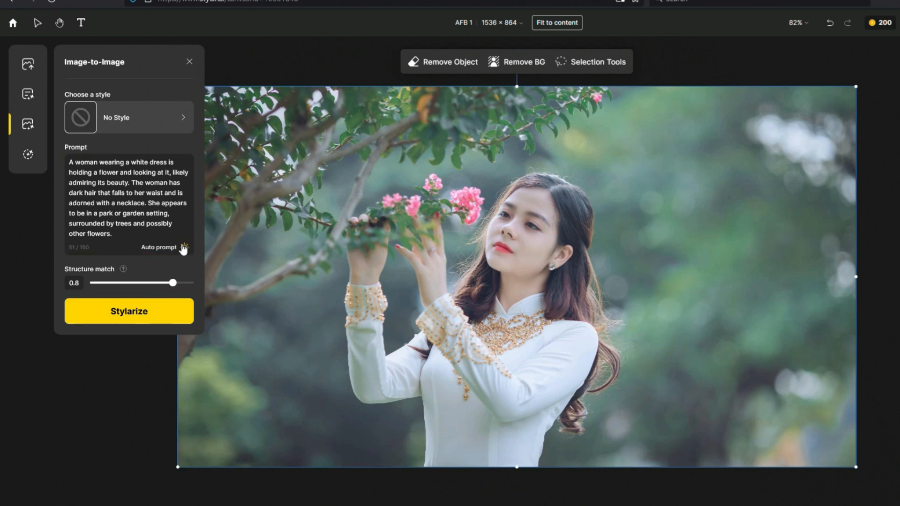
left_click(182, 247)
left_click_drag(173, 284, 181, 289)
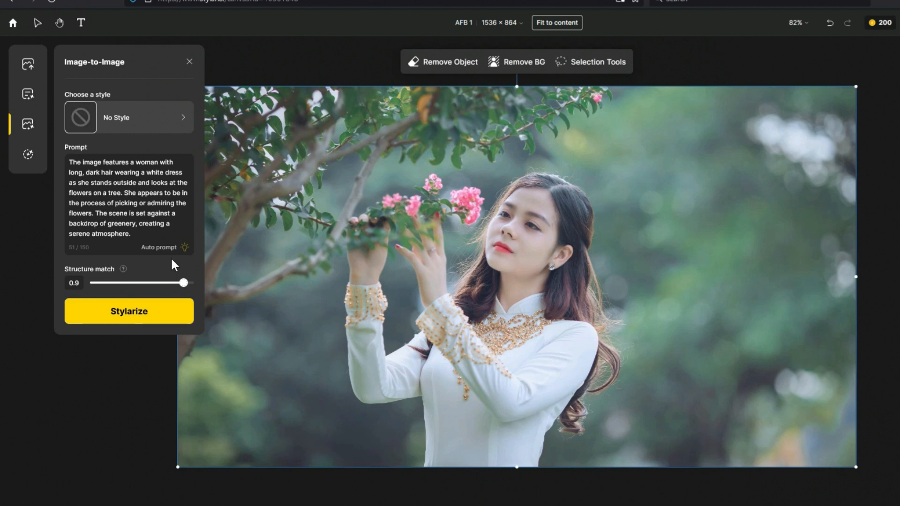
Step: Choose the Realistic style and stylarize the photo, previewing the four results
left_click(184, 119)
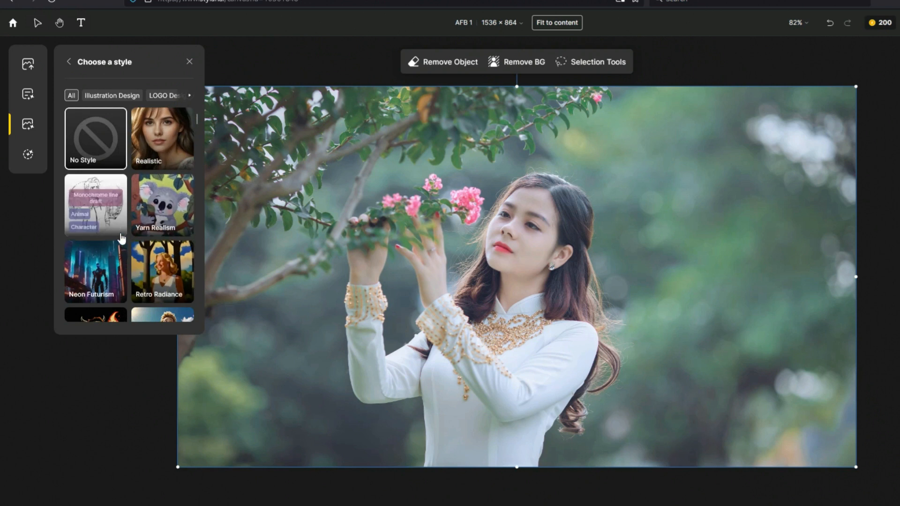
scroll(150, 247, "down", 3)
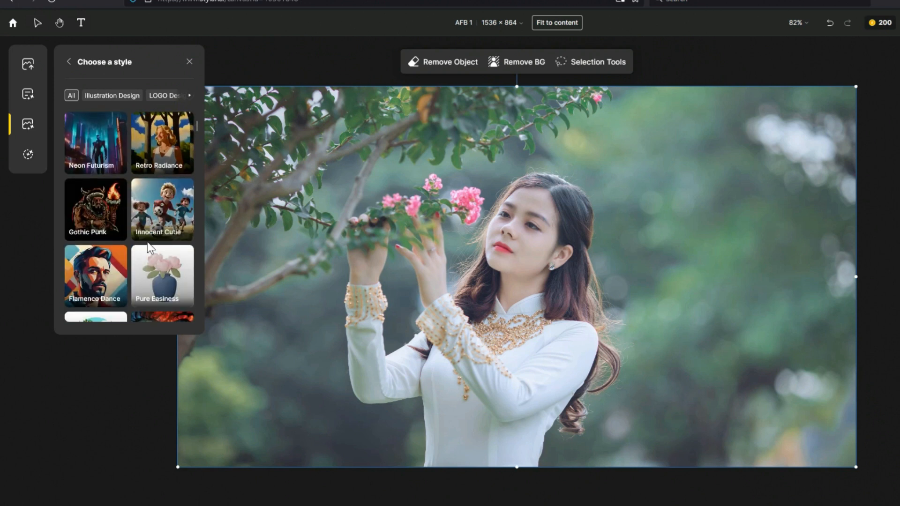
scroll(150, 248, "down", 3)
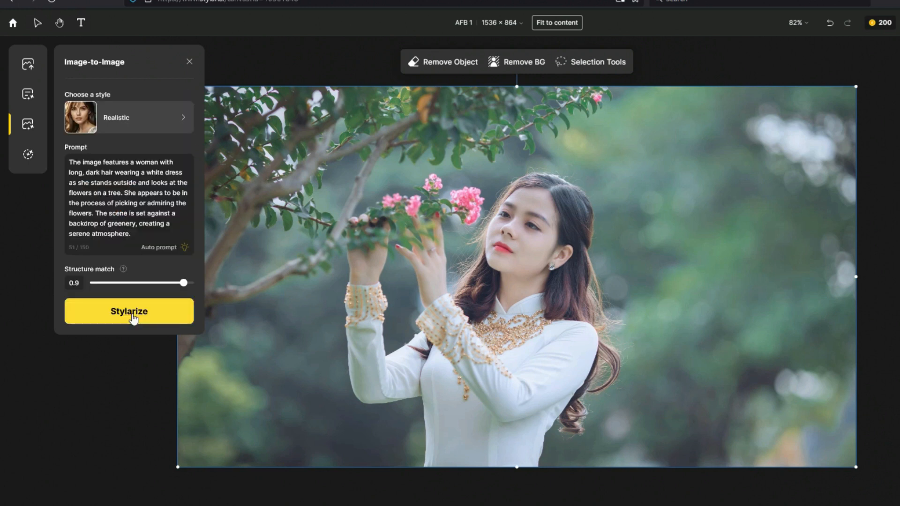
left_click(133, 315)
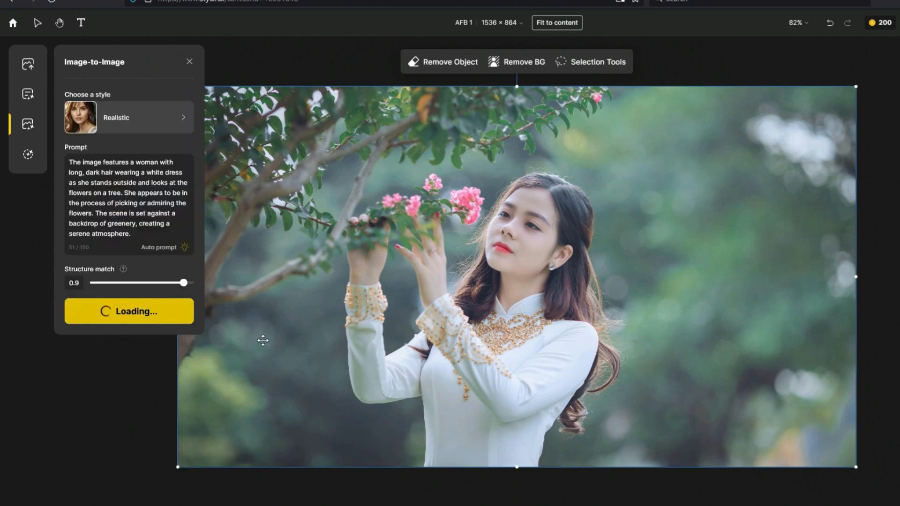
mouse_move(311, 204)
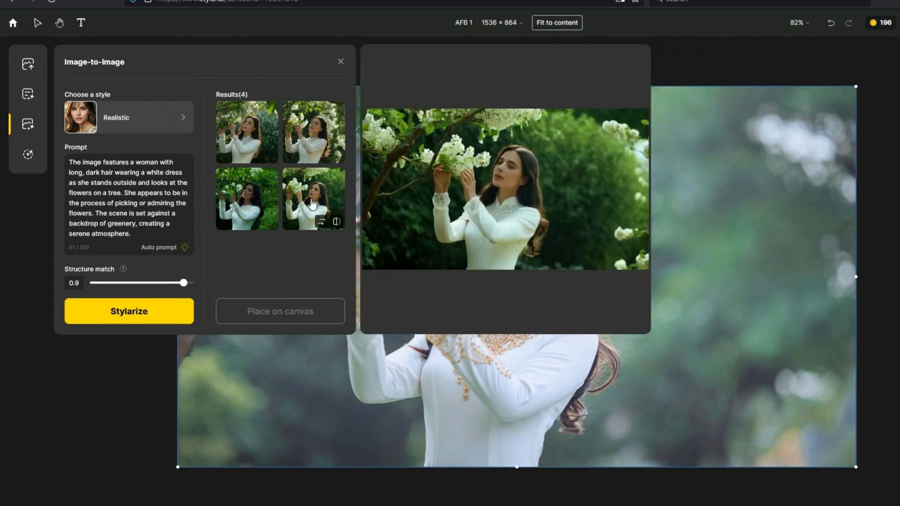
mouse_move(263, 207)
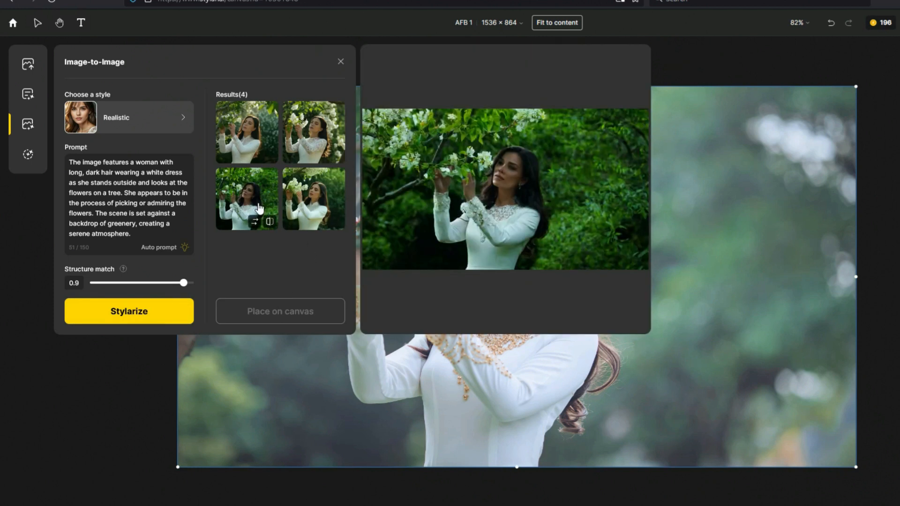
mouse_move(257, 144)
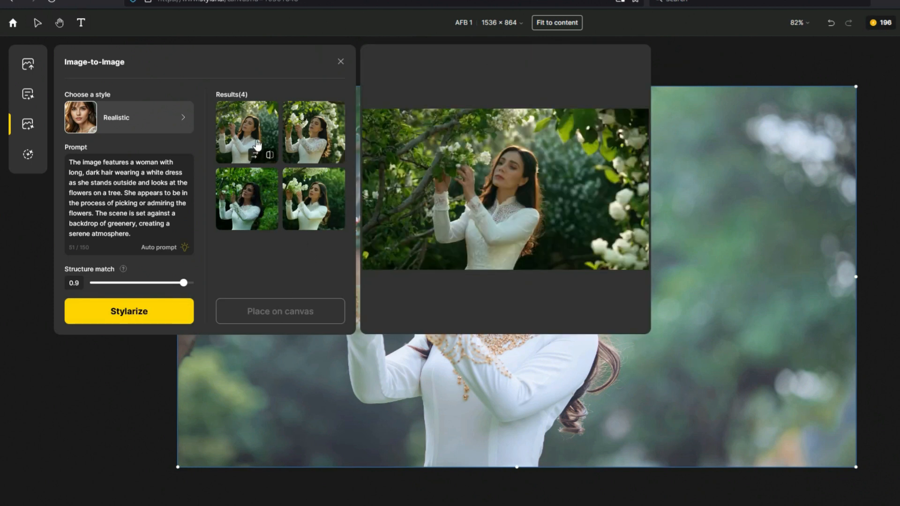
mouse_move(318, 140)
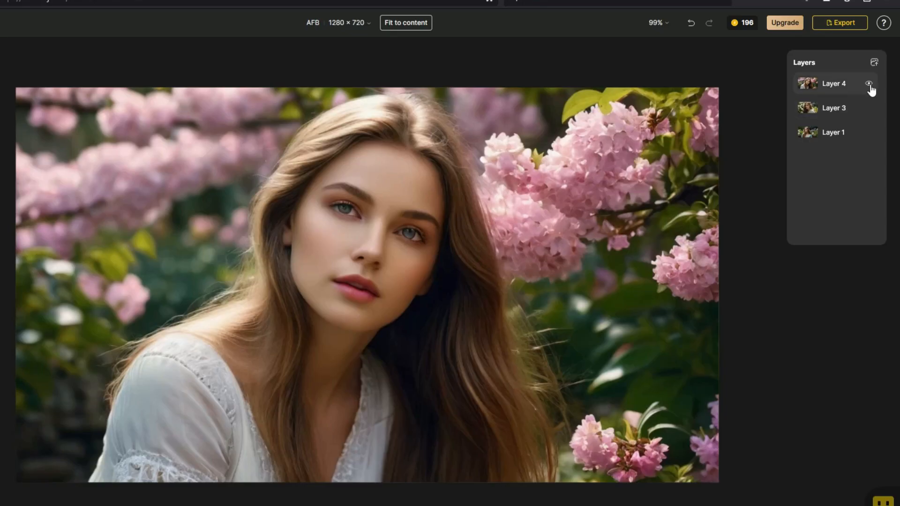
Step: Compare Layer 4 and Layer 3 by toggling their visibility off and on
left_click(870, 86)
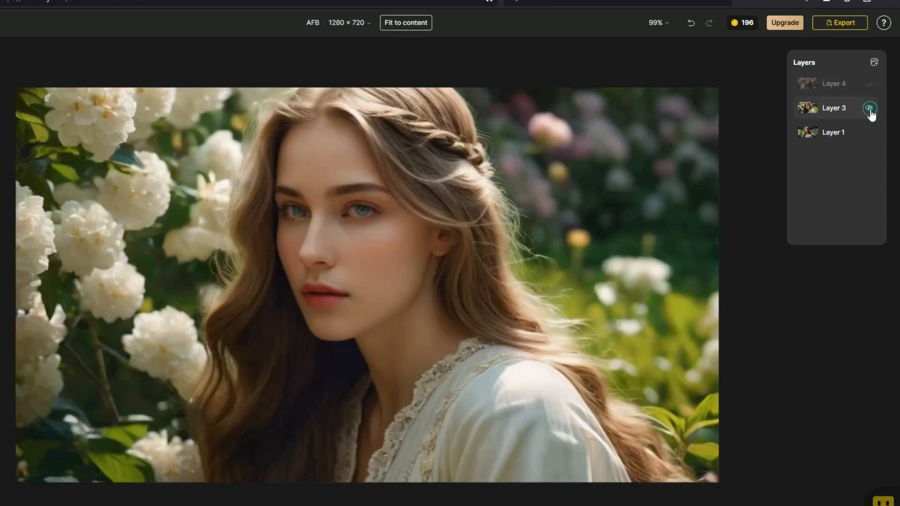
left_click(870, 109)
left_click(870, 110)
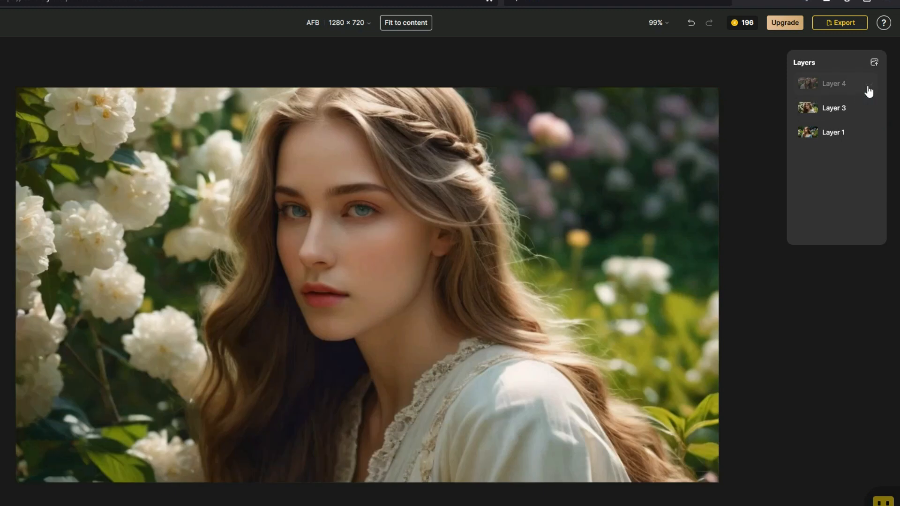
left_click(870, 85)
Step: Select Layer 4 and lasso-select the woman's lips with the selection tools
left_click(510, 352)
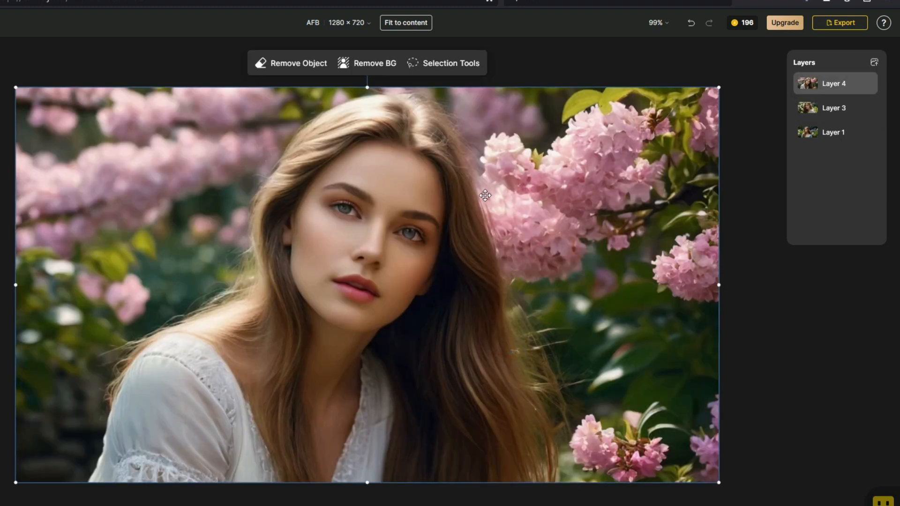
left_click(458, 69)
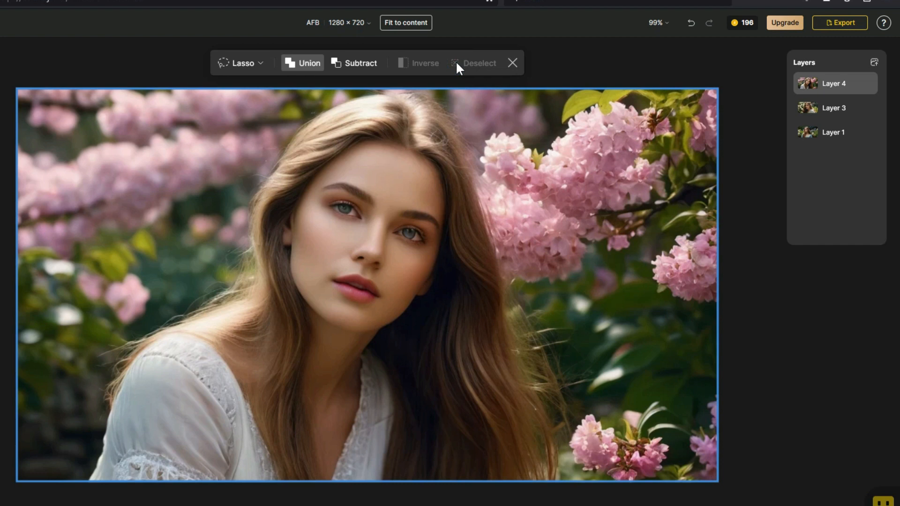
mouse_move(392, 294)
left_mouse_down()
mouse_move(344, 267)
mouse_move(318, 278)
mouse_move(329, 300)
mouse_move(373, 315)
mouse_move(393, 296)
left_mouse_up()
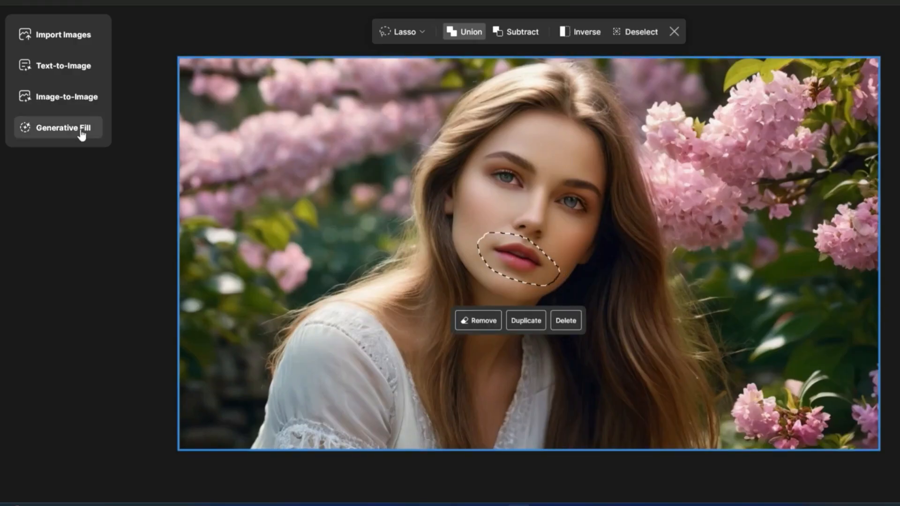
Step: Run Generative Fill on the marked lip area with the prompt "smile"
left_click(82, 133)
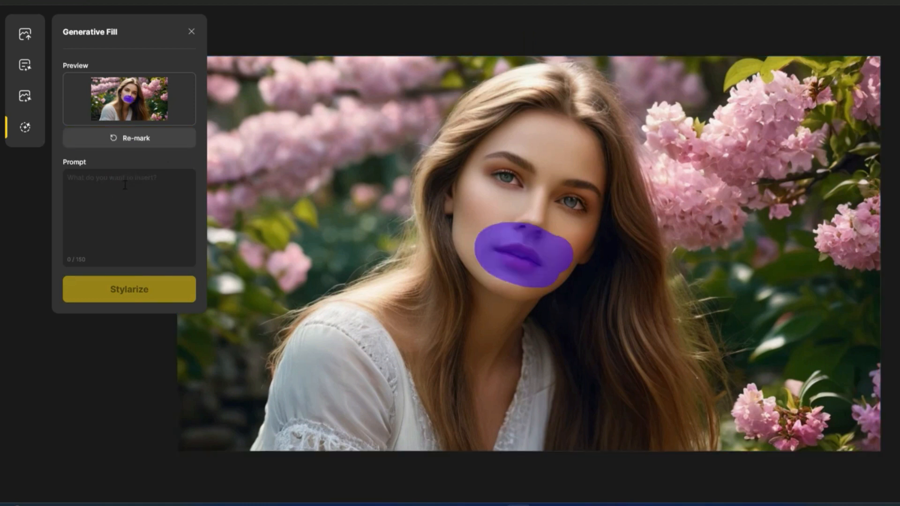
left_click(122, 183)
type("smile")
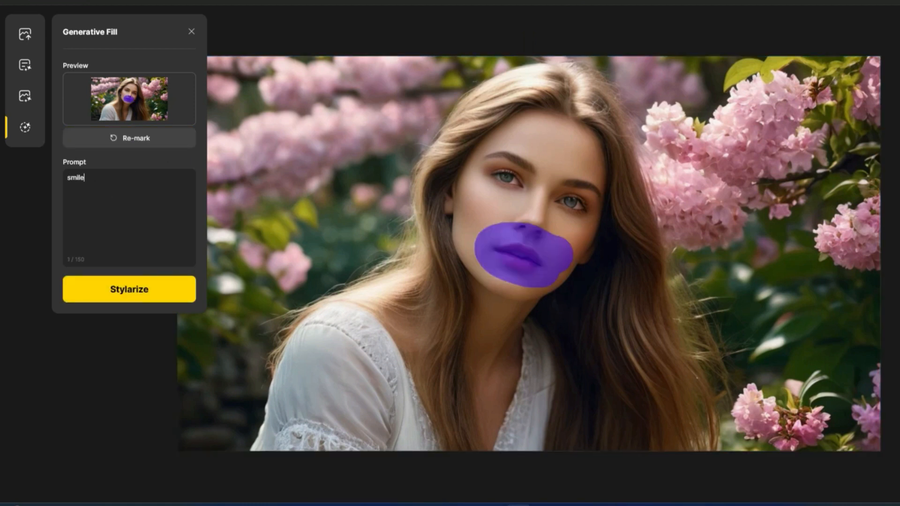
left_click(128, 288)
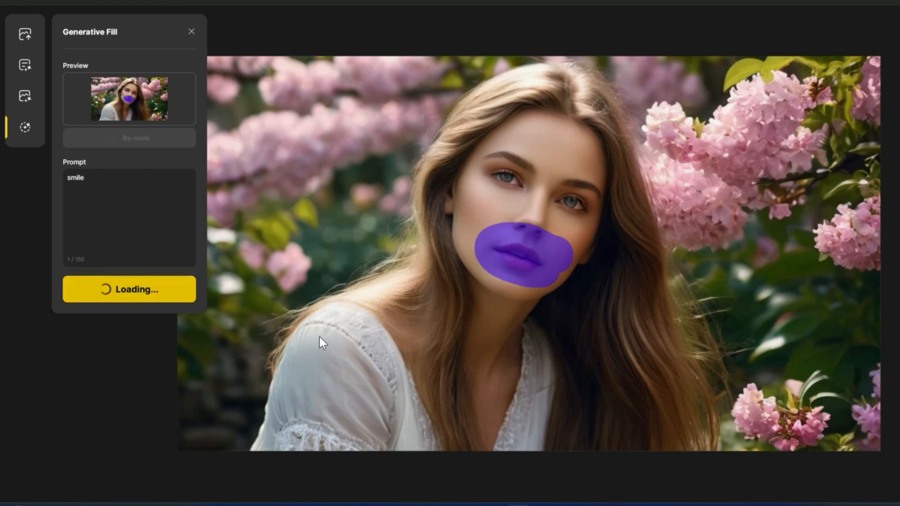
Step: Preview the four smile results, select all of them and place them on the canvas
mouse_move(311, 187)
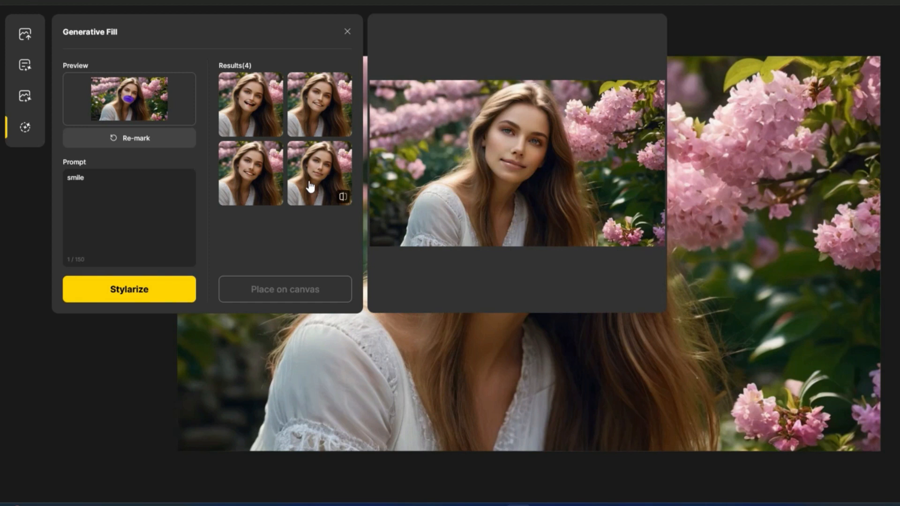
mouse_move(249, 179)
mouse_move(251, 110)
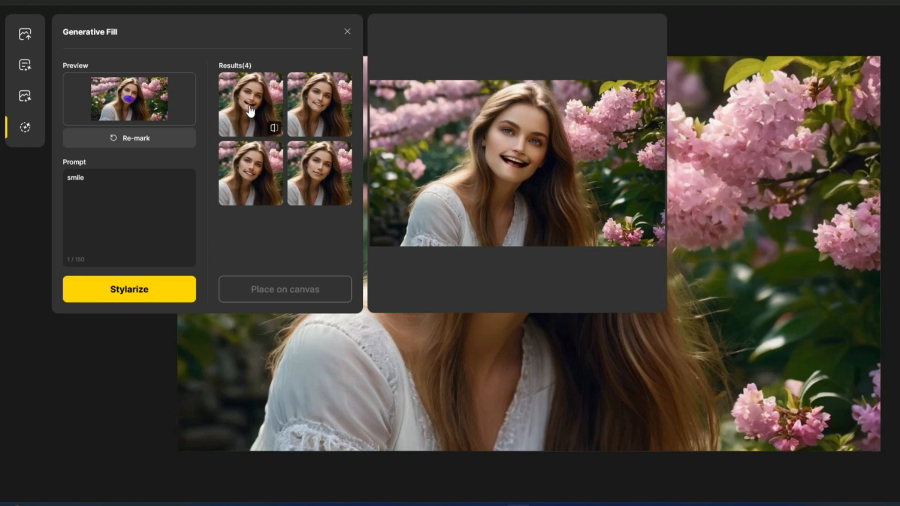
mouse_move(325, 115)
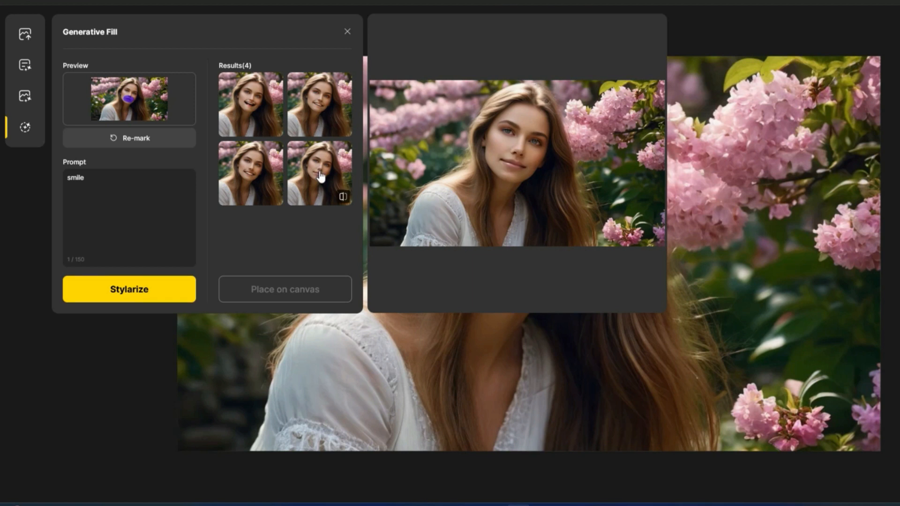
left_click(321, 177)
left_click(262, 174)
left_click(259, 120)
left_click(318, 126)
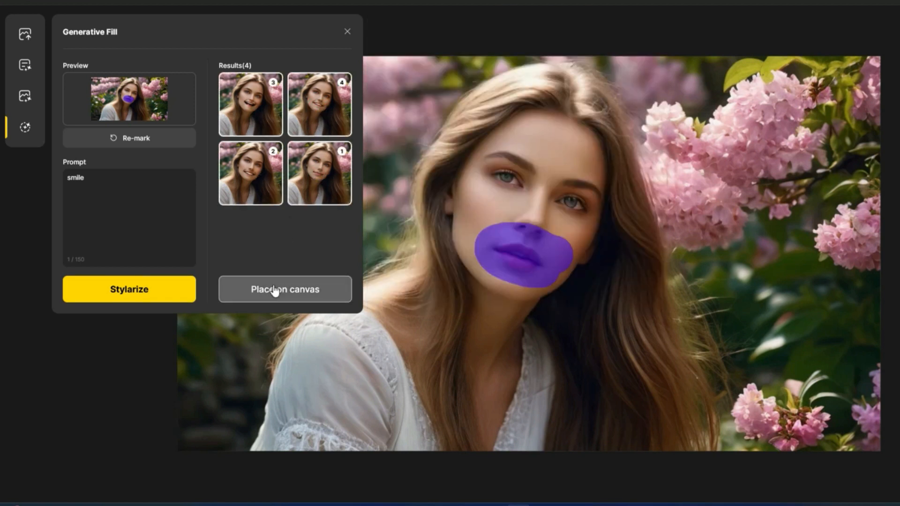
left_click(276, 287)
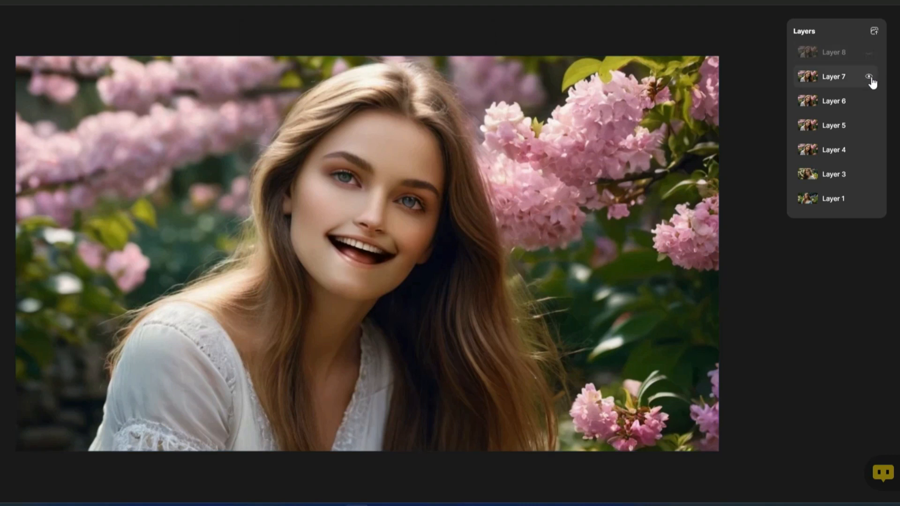
Step: Compare the smile variants by toggling visibility of Layers 8, 7, 6 and 5
left_click(870, 77)
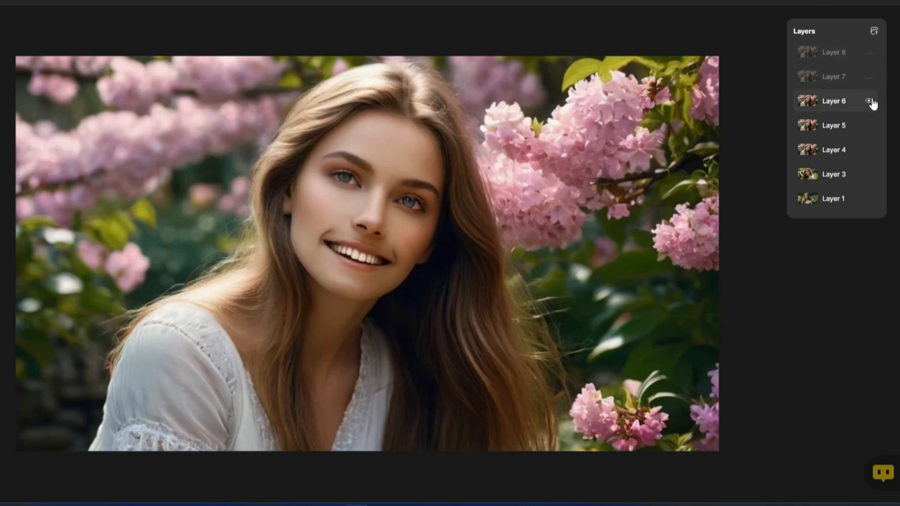
left_click(870, 102)
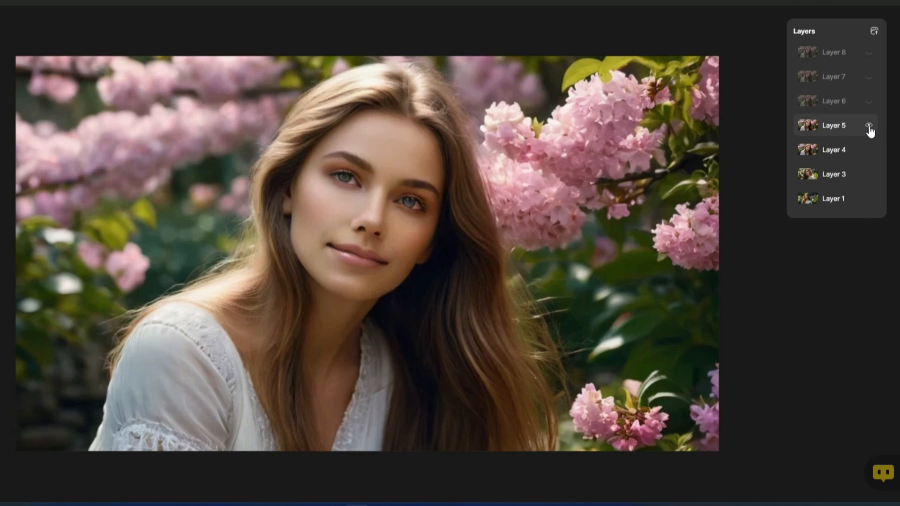
left_click(869, 126)
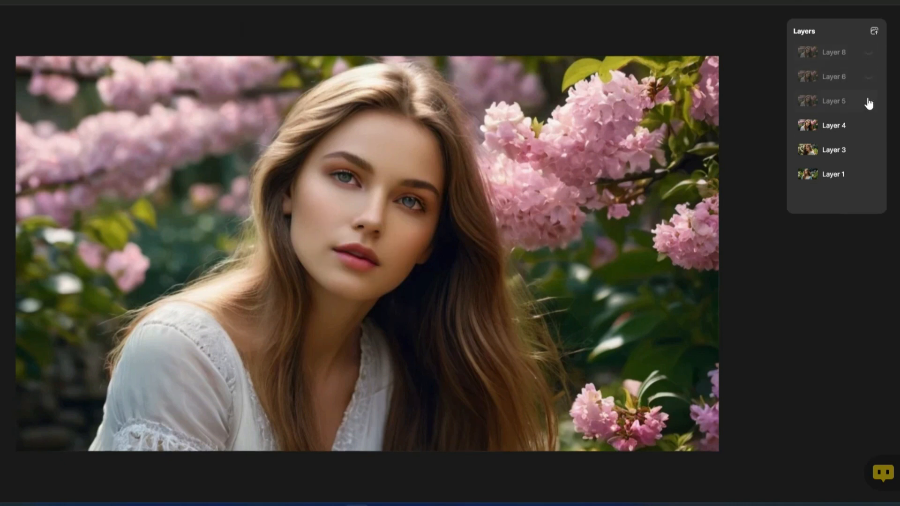
left_click(869, 101)
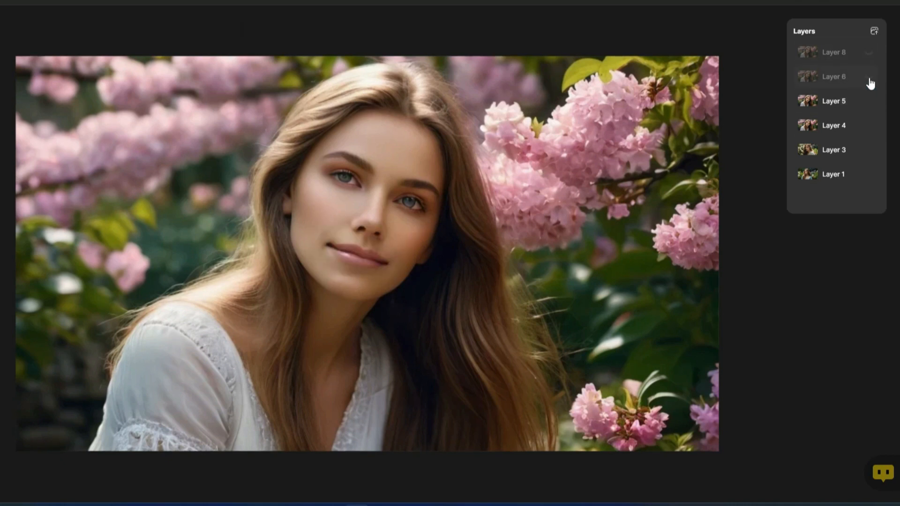
left_click(869, 77)
left_click(870, 53)
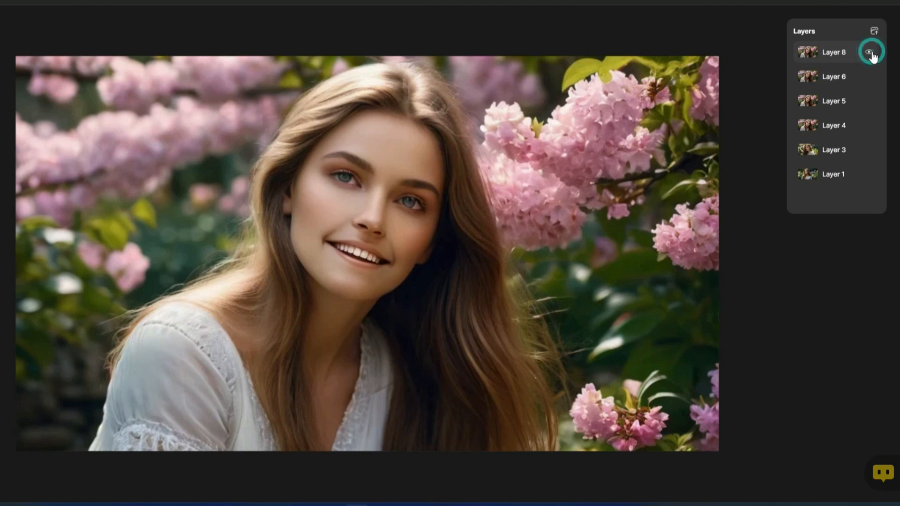
left_click(868, 77)
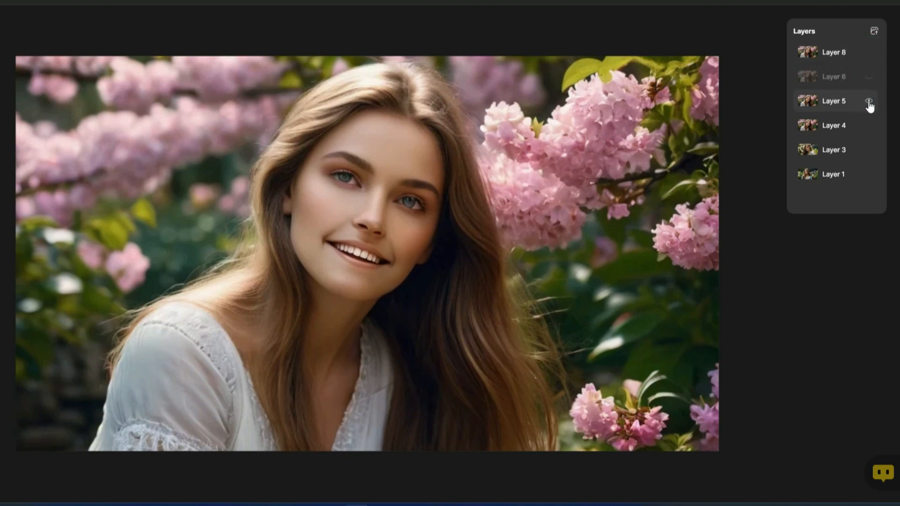
left_click(869, 53)
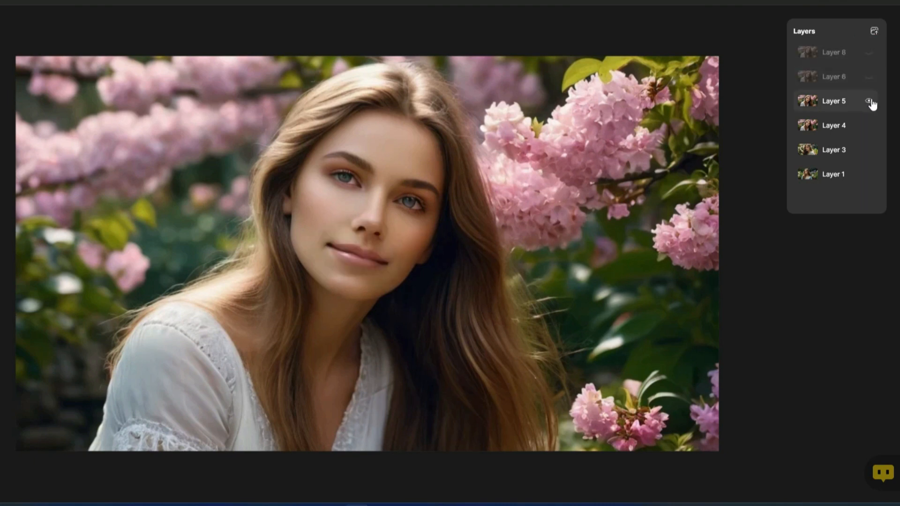
left_click(870, 101)
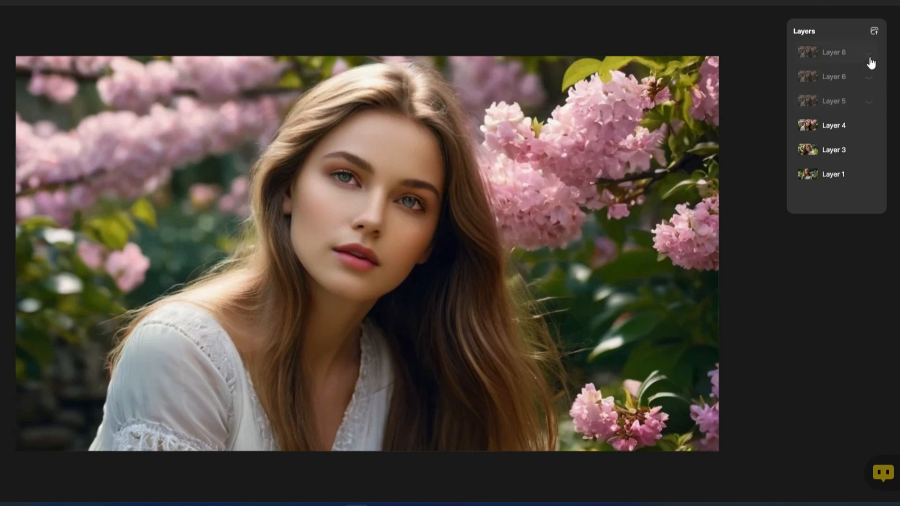
Step: Toggle Layers 8, 6 and 5 once more and hide them to show Layer 4
left_click(873, 98)
left_click(870, 100)
left_click(870, 76)
left_click(870, 53)
left_click(869, 53)
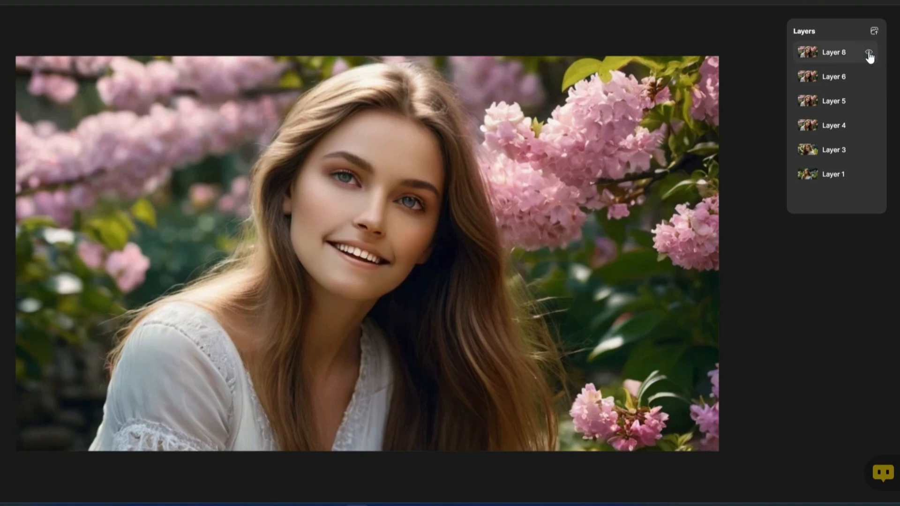
left_click(869, 53)
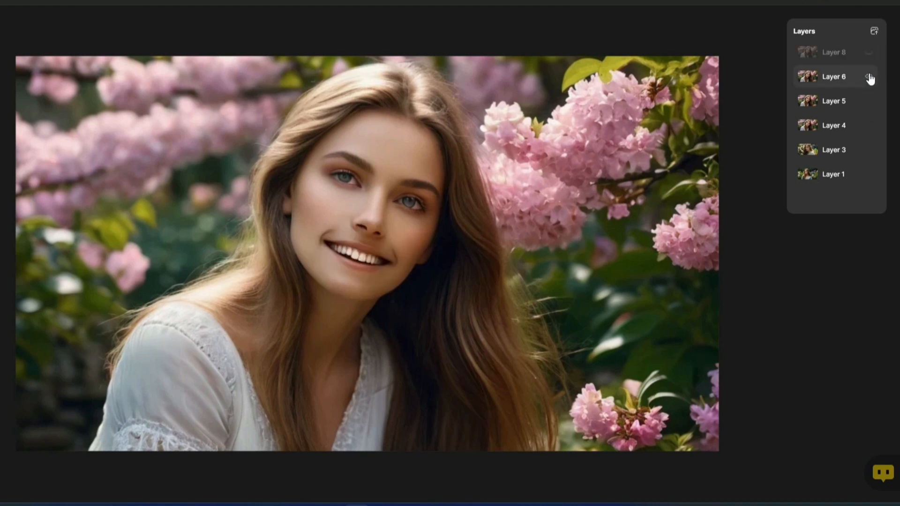
left_click(868, 77)
left_click(868, 101)
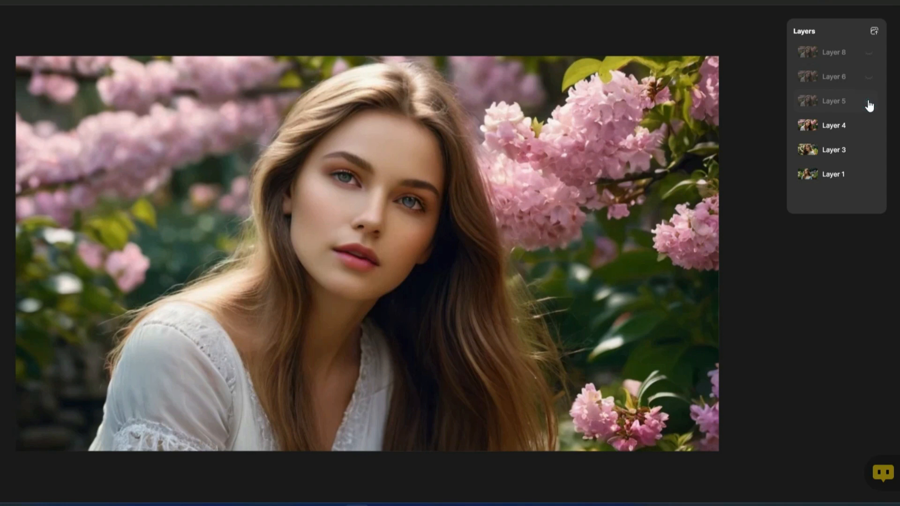